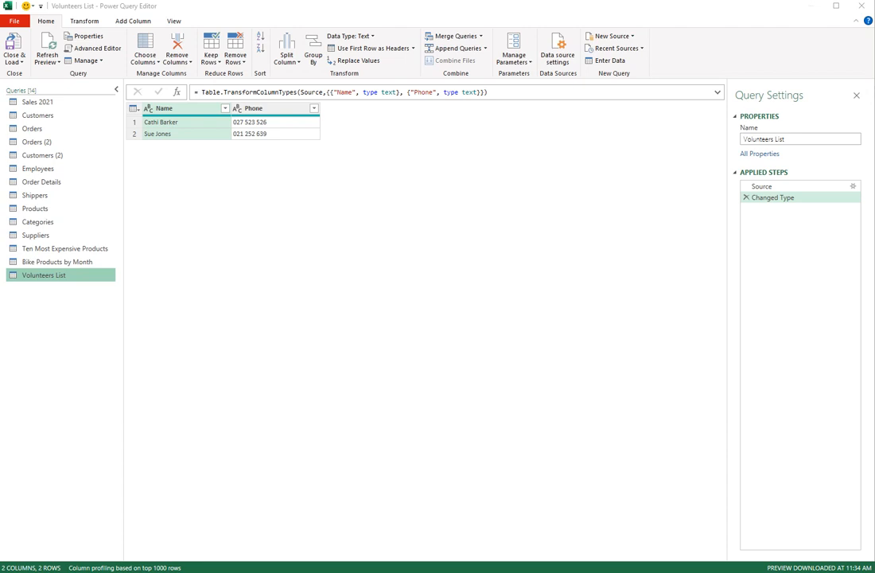
Open the Bike Products by Month query and review its Source and Changed Type applied steps.
click(83, 265)
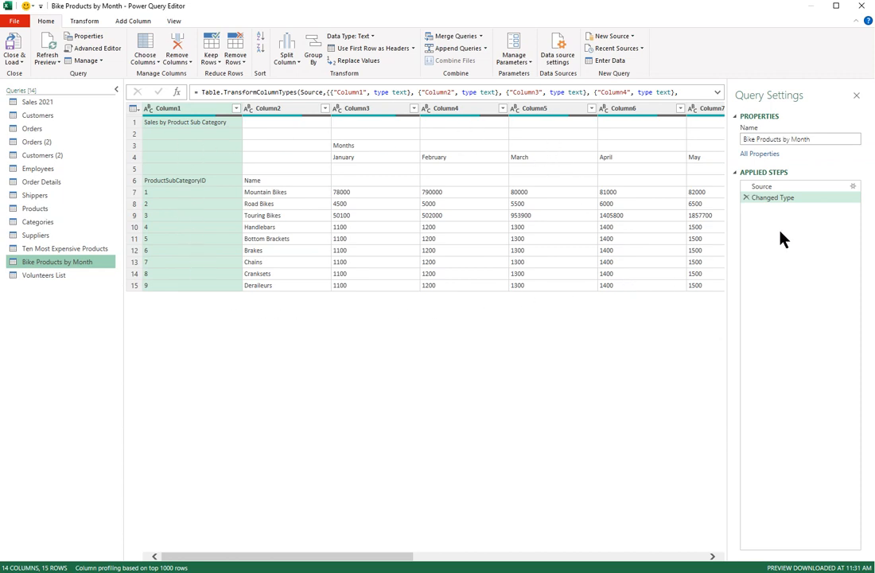
click(762, 188)
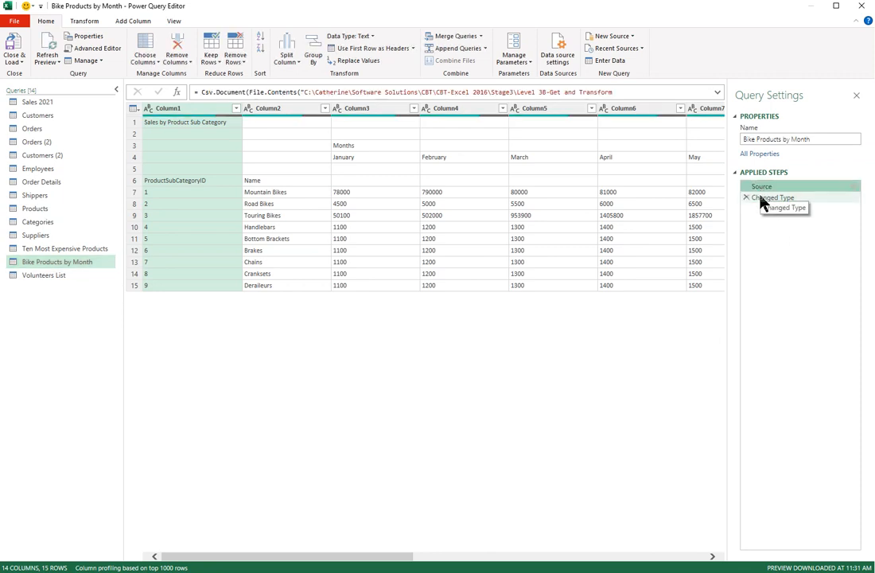
click(760, 204)
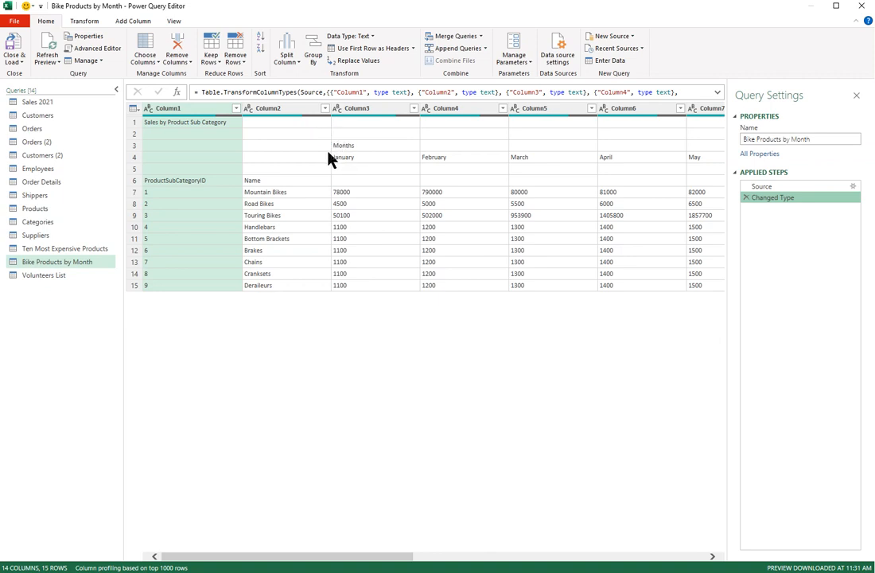
Try removing the top 3 rows of the Bike Products by Month query and delete the resulting applied step.
click(238, 63)
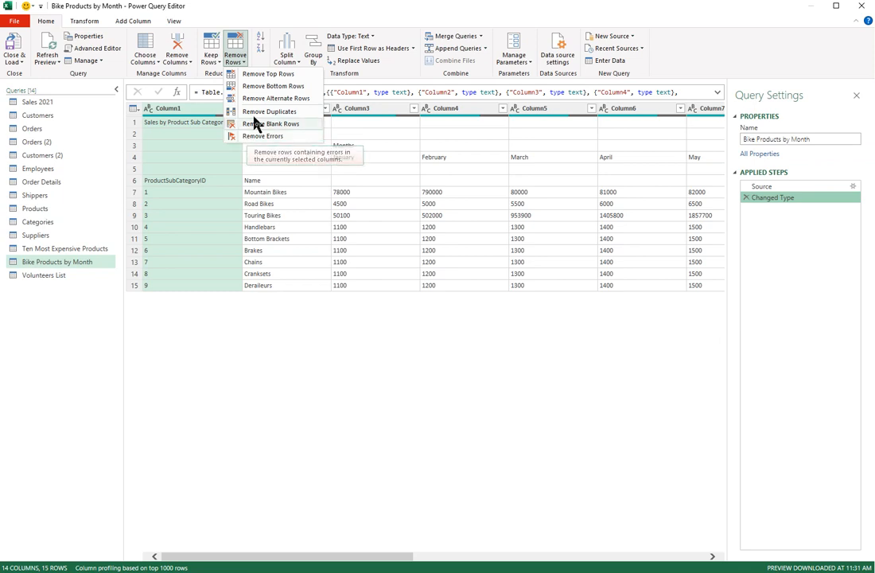
click(258, 75)
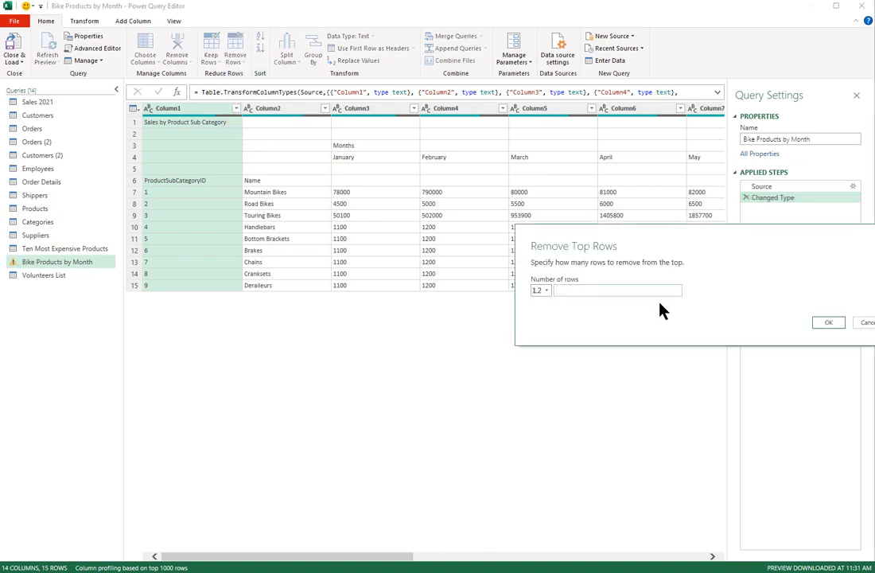
text(3)
click(829, 323)
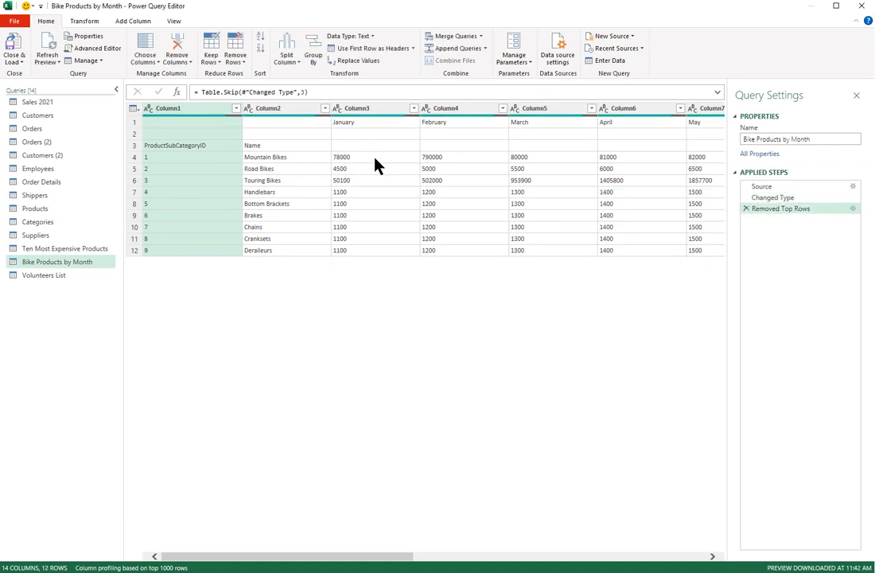
click(747, 210)
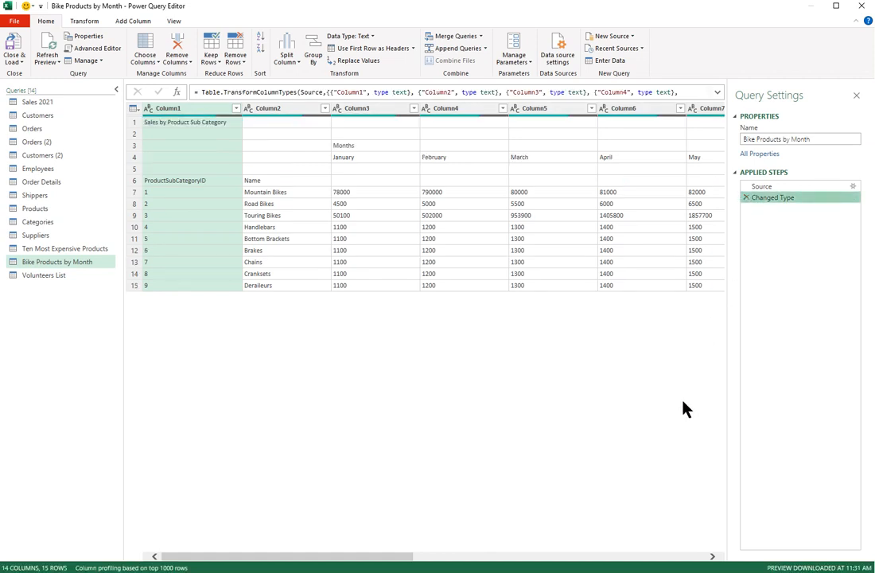
Remove the top 3 rows of the Bike Products by Month query and check the applied step's row setting.
click(242, 62)
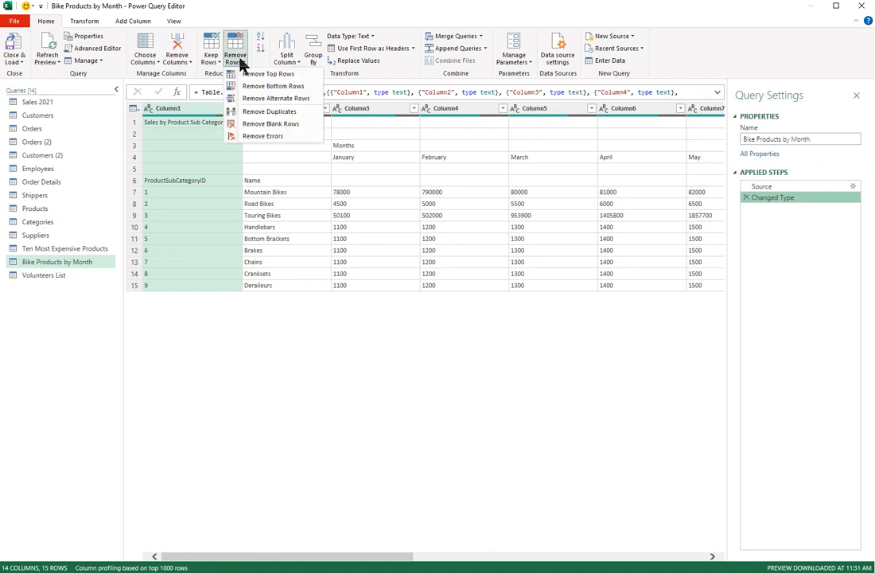
click(274, 76)
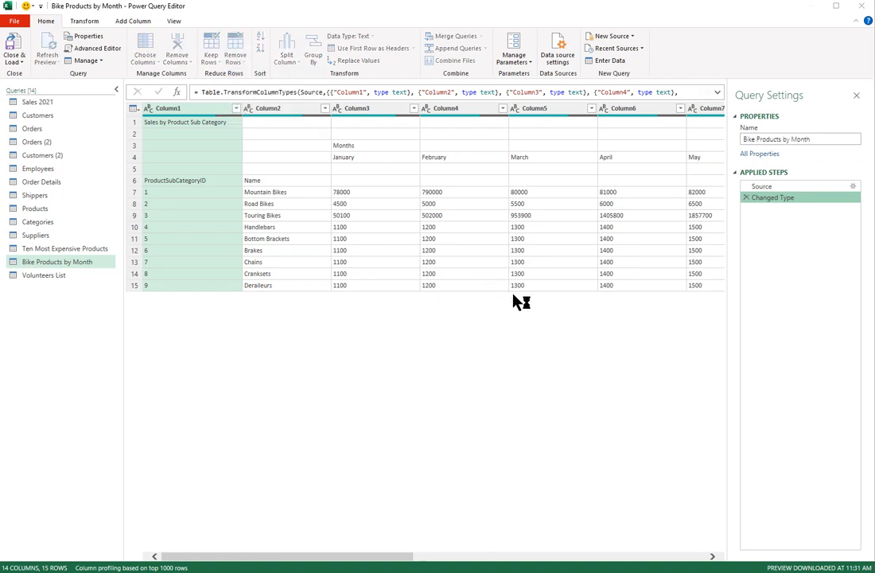
text(3)
click(828, 323)
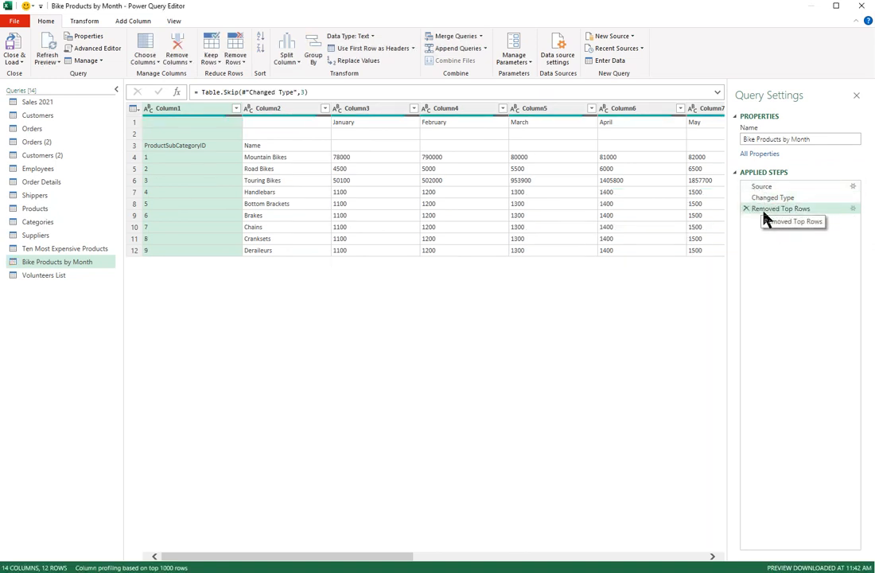
click(853, 210)
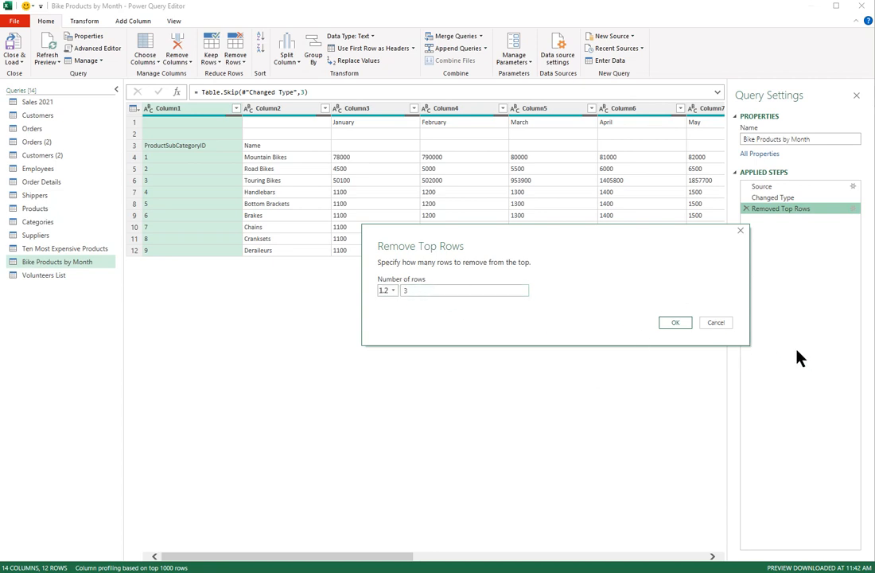
click(716, 323)
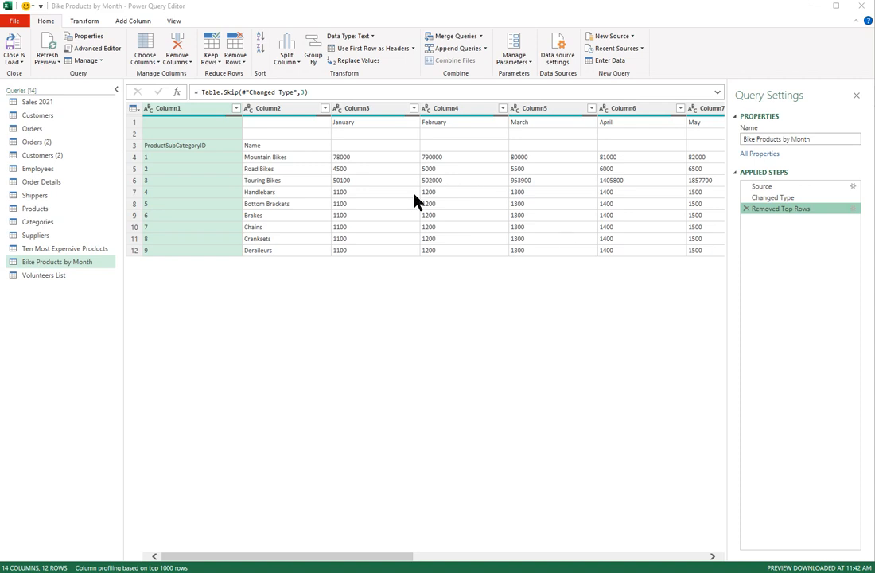
Promote the row containing the month names to column headers.
click(374, 123)
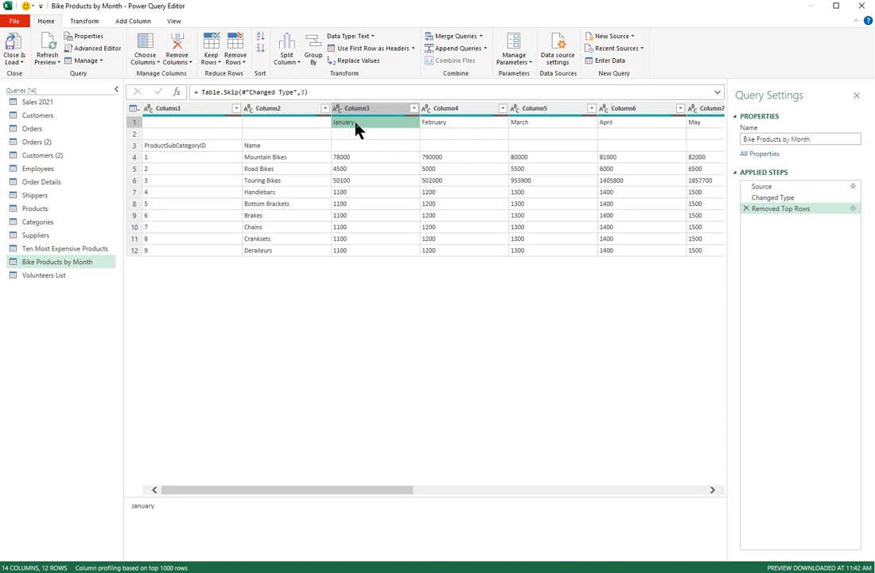
click(374, 51)
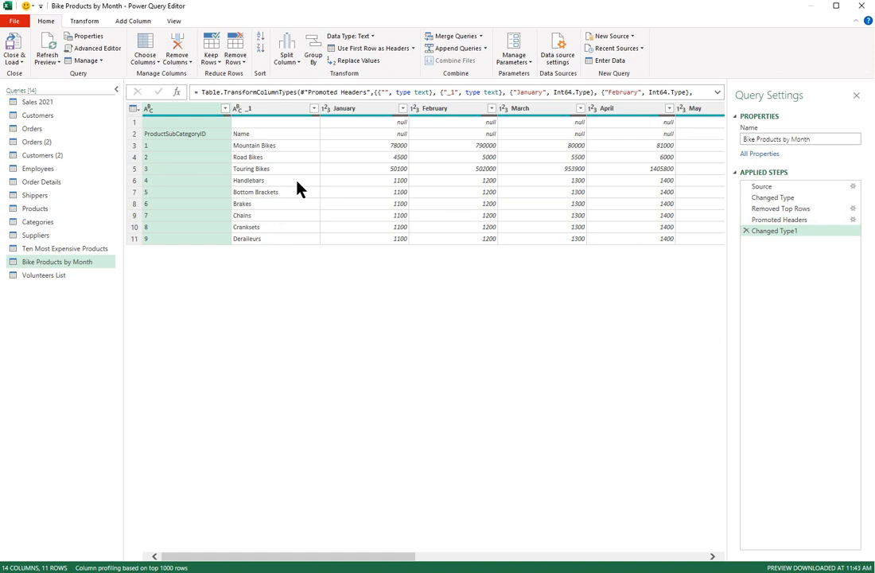
Select the non-adjacent _1, February and April columns, and the adjacent range from the first column through March.
click(279, 111)
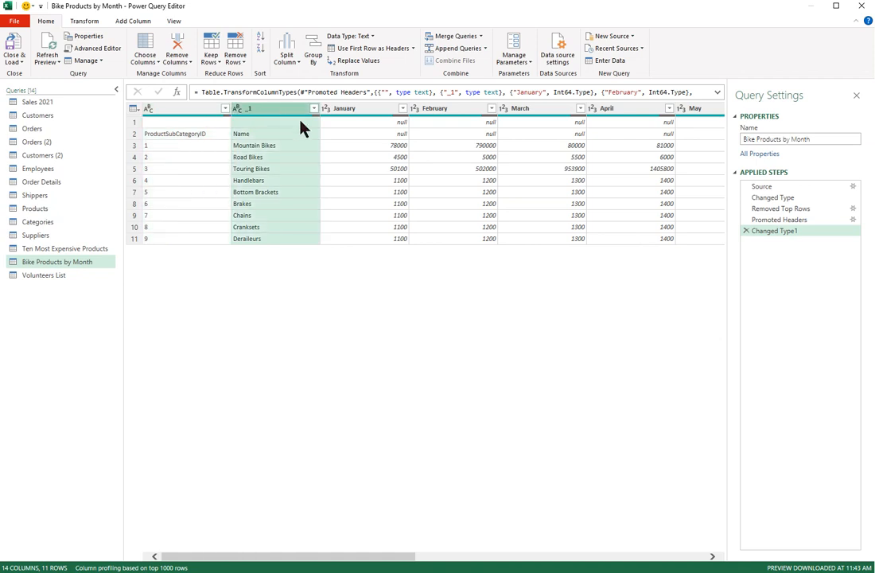
click(367, 120)
click(450, 147)
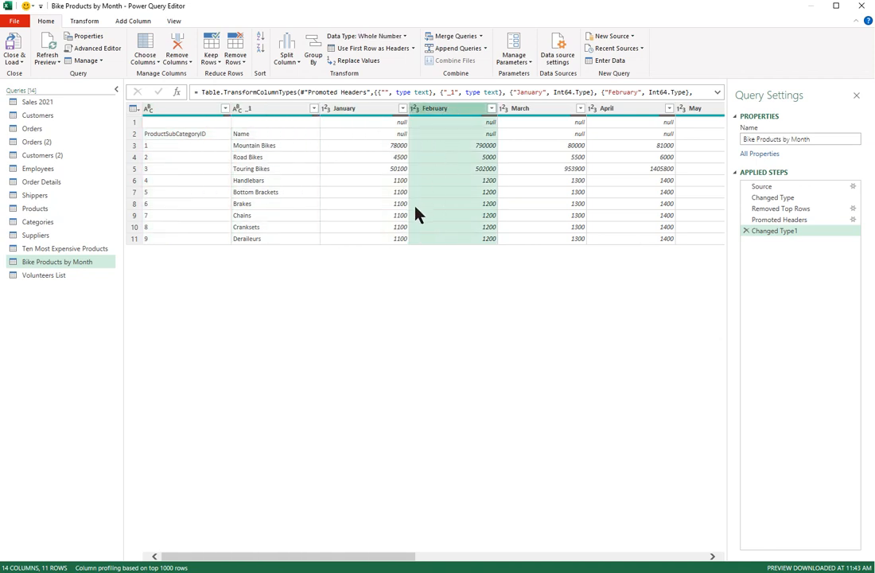
ctrl+click(295, 117)
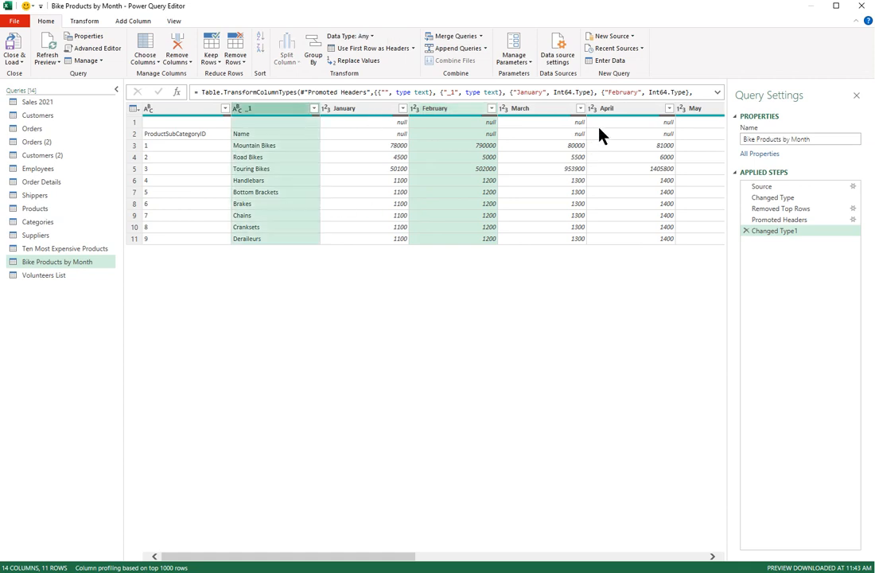
ctrl+click(628, 120)
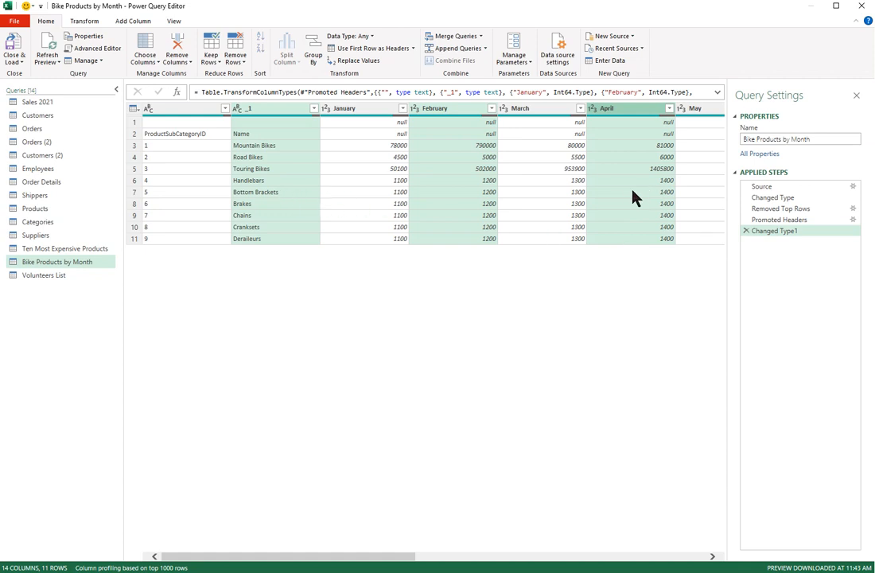
click(197, 114)
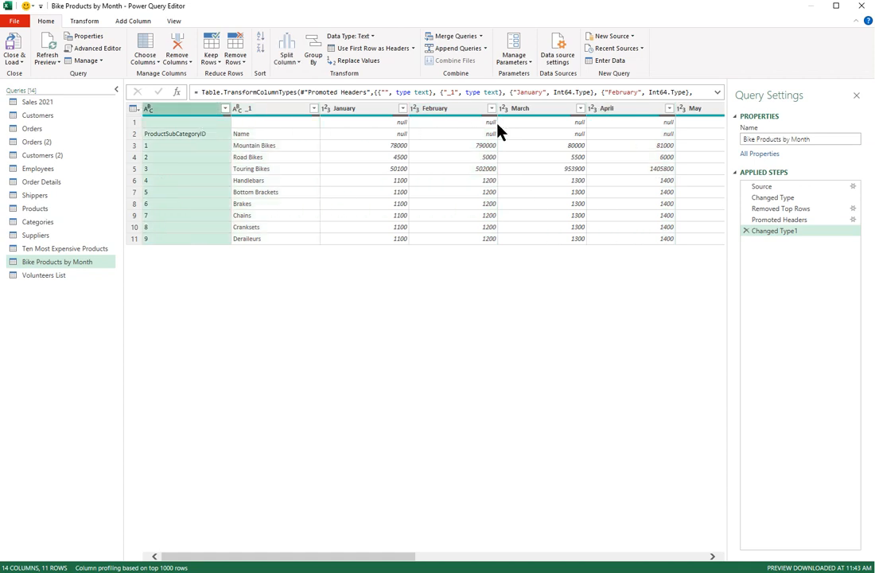
shift+click(543, 116)
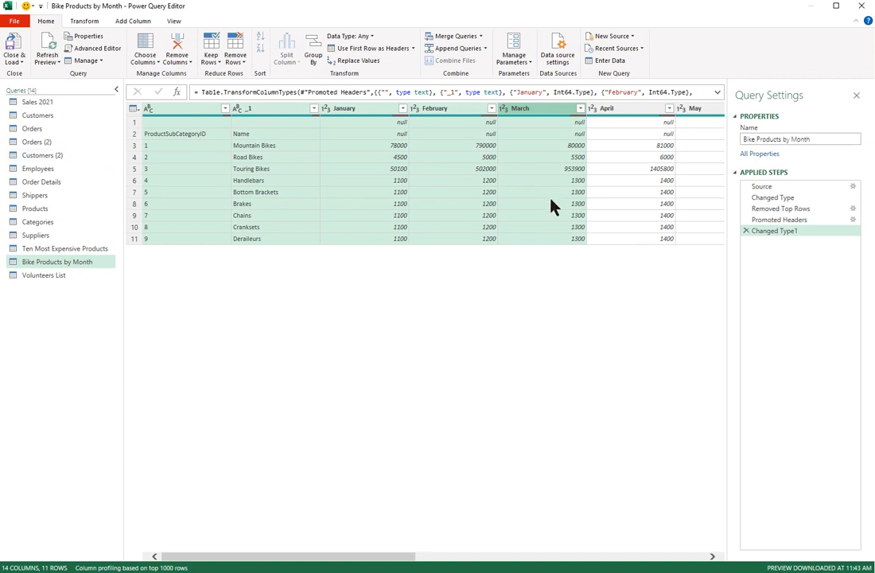
Review the list of columns that Choose Columns offers to keep and cancel without changing it.
click(146, 66)
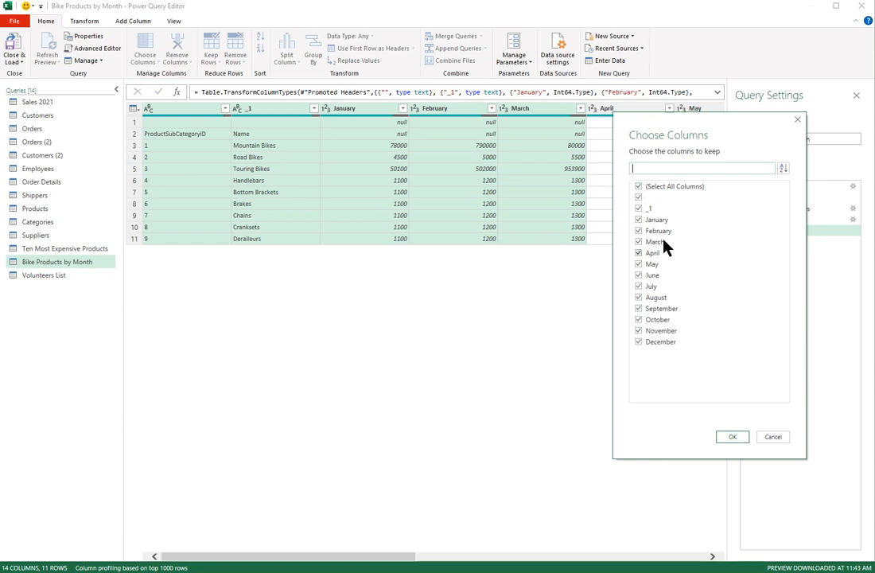
click(779, 440)
click(371, 182)
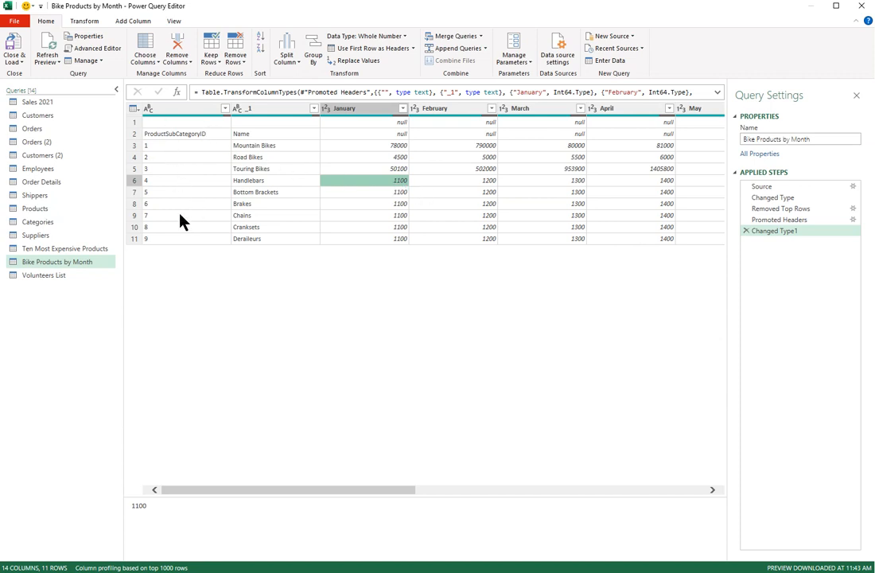
Remove the unnamed first column that holds the ProductSubCategoryID values.
click(194, 115)
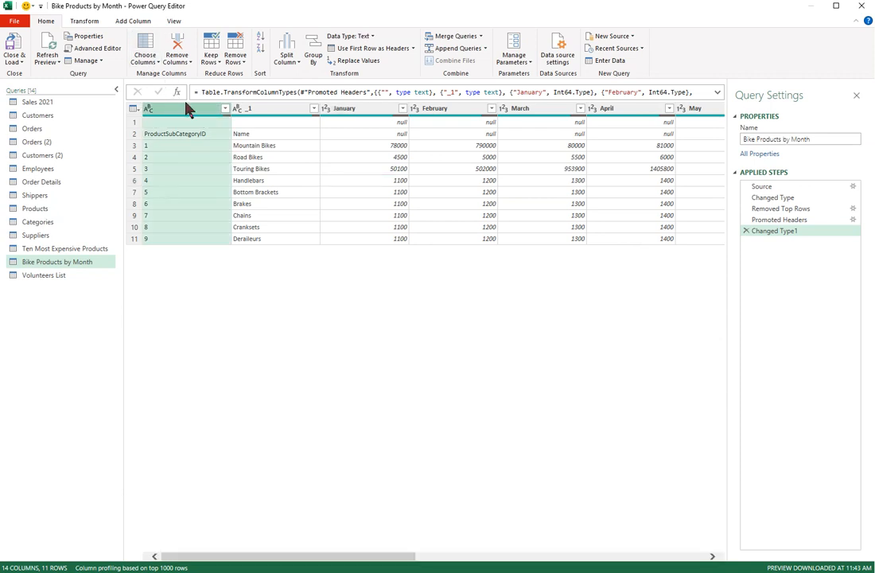
right_click(186, 111)
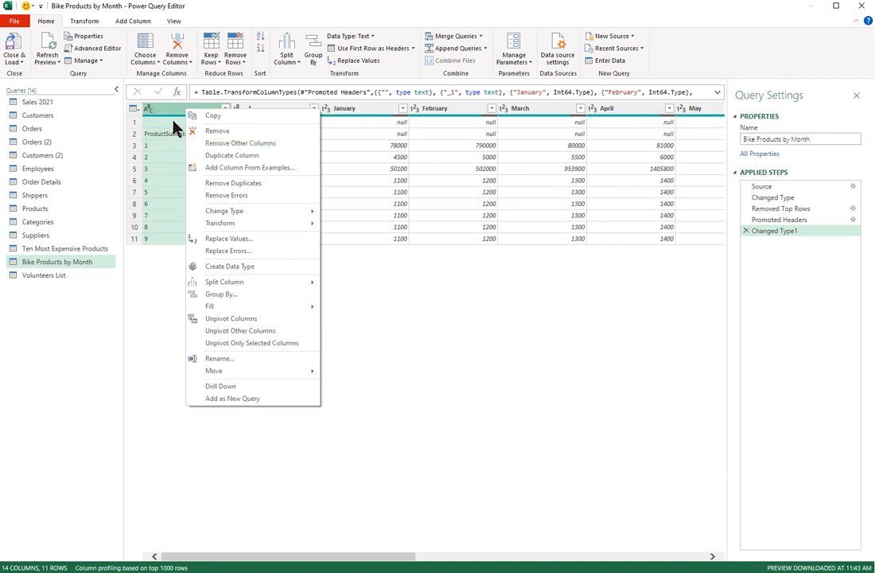
key(Escape)
click(177, 61)
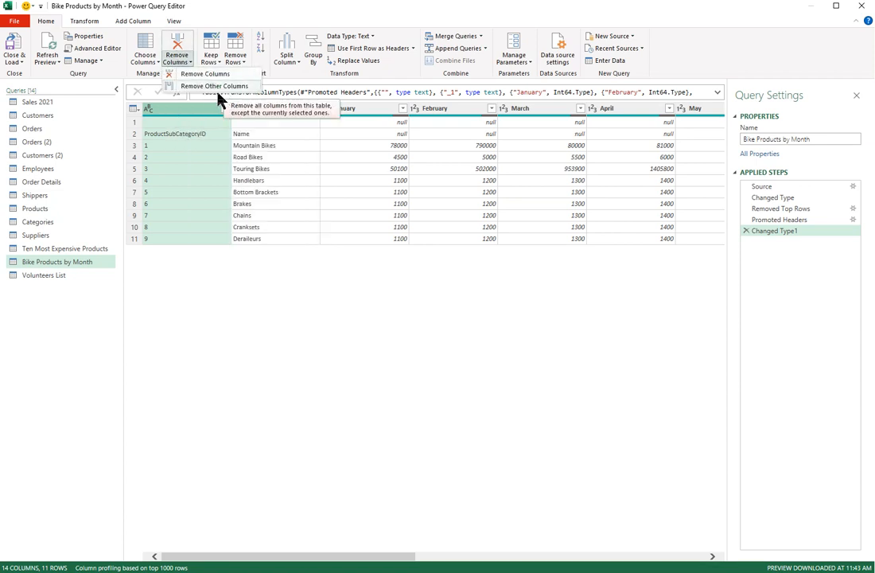
key(Escape)
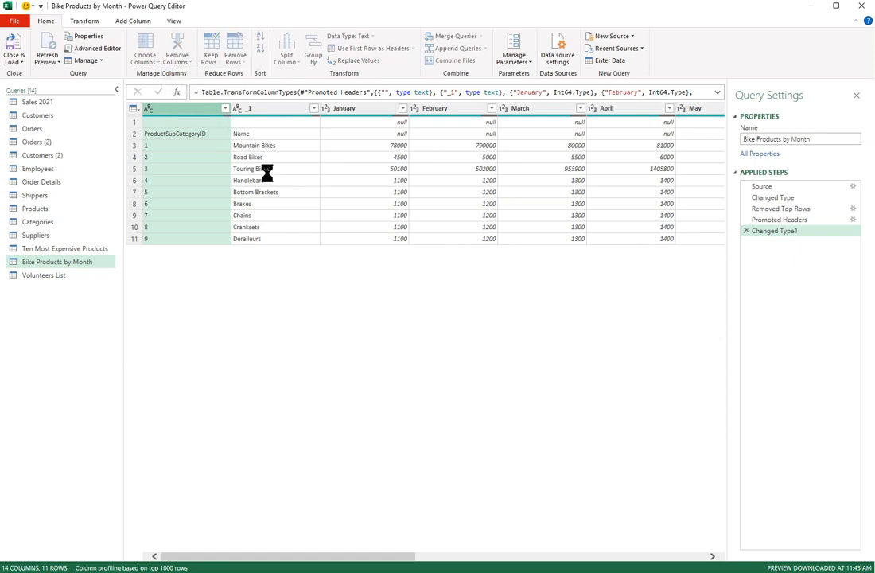
key(Delete)
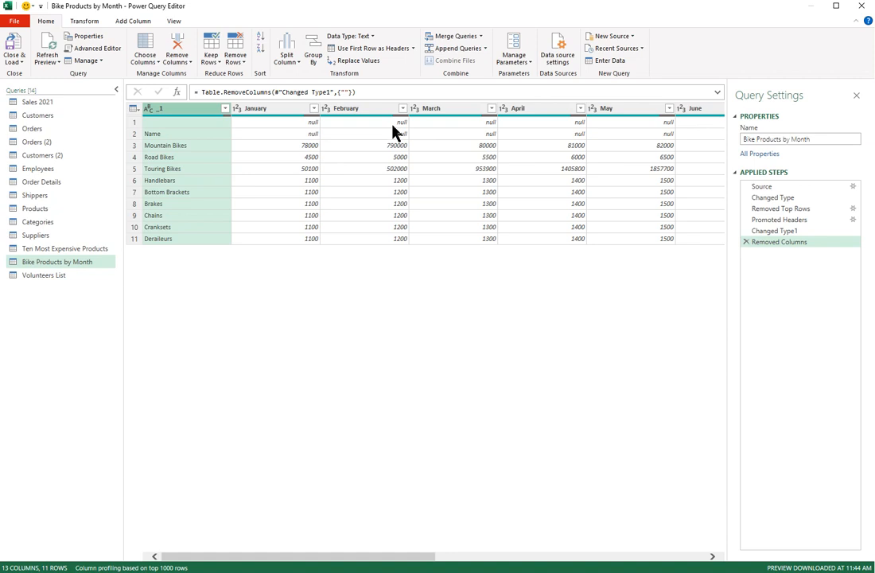
Remove the top 2 rows above the Mountain Bikes record.
click(235, 57)
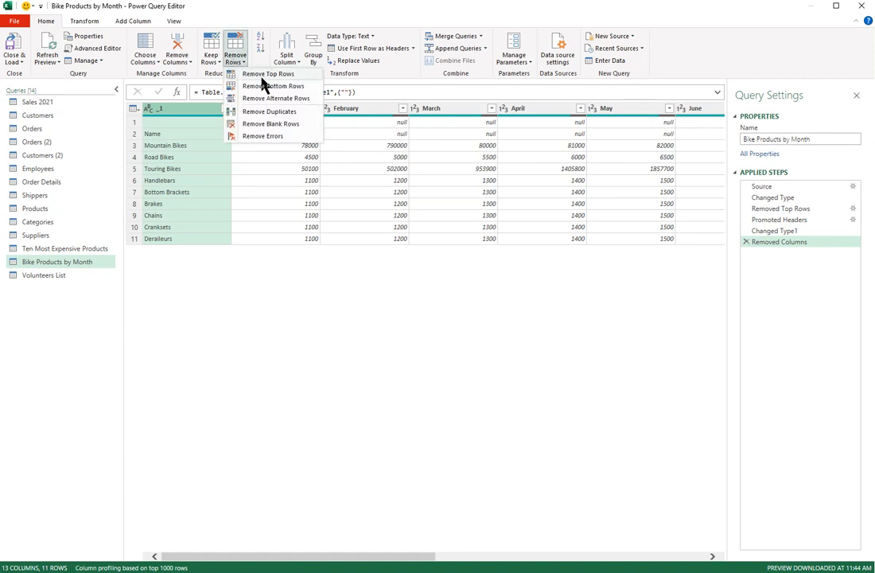
click(268, 74)
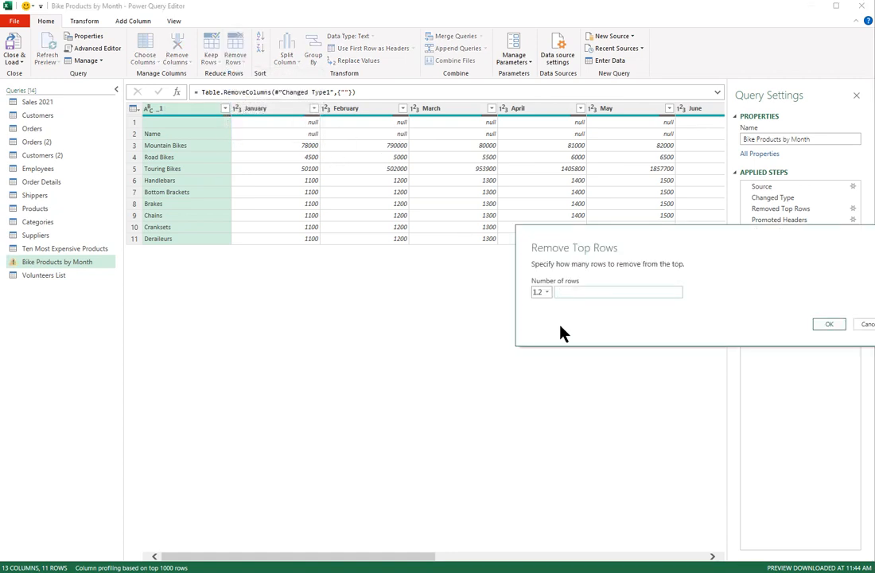
text(2)
click(827, 324)
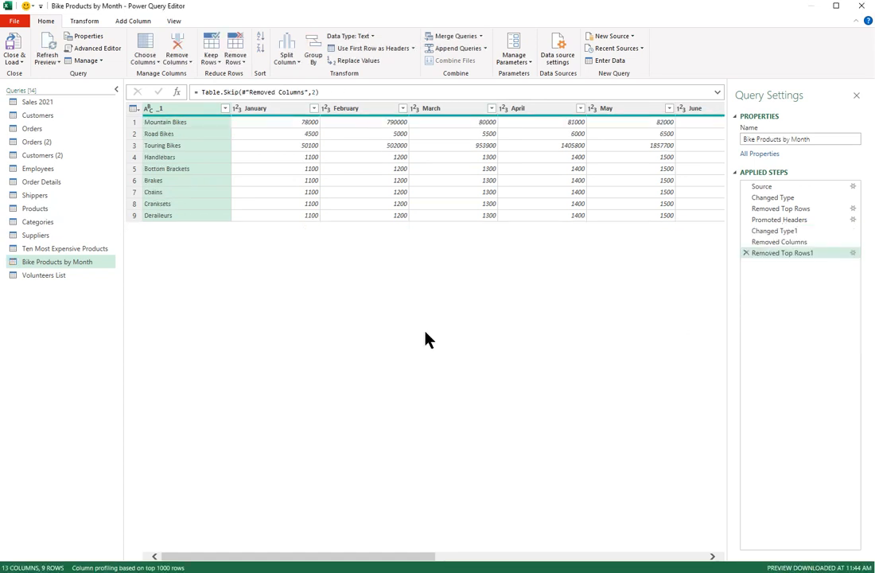